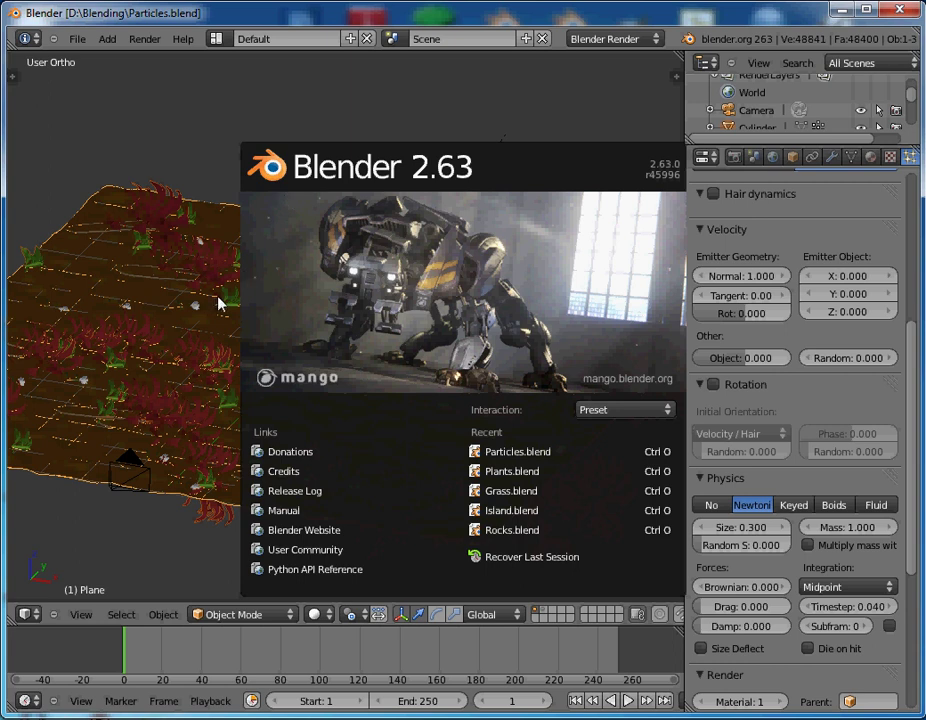
Step: Close the Blender 2.63 splash screen to reveal the plant-covered plane in Particles.blend
left_click(435, 295)
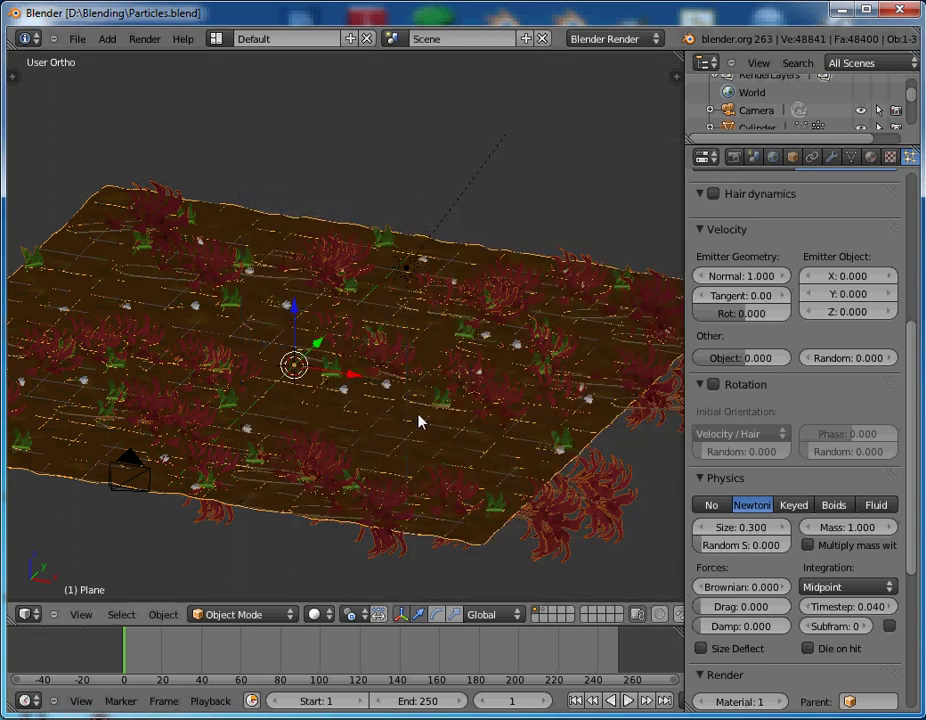
left_click(546, 618)
scroll(434, 343, "up", 3)
scroll(432, 345, "up", 3)
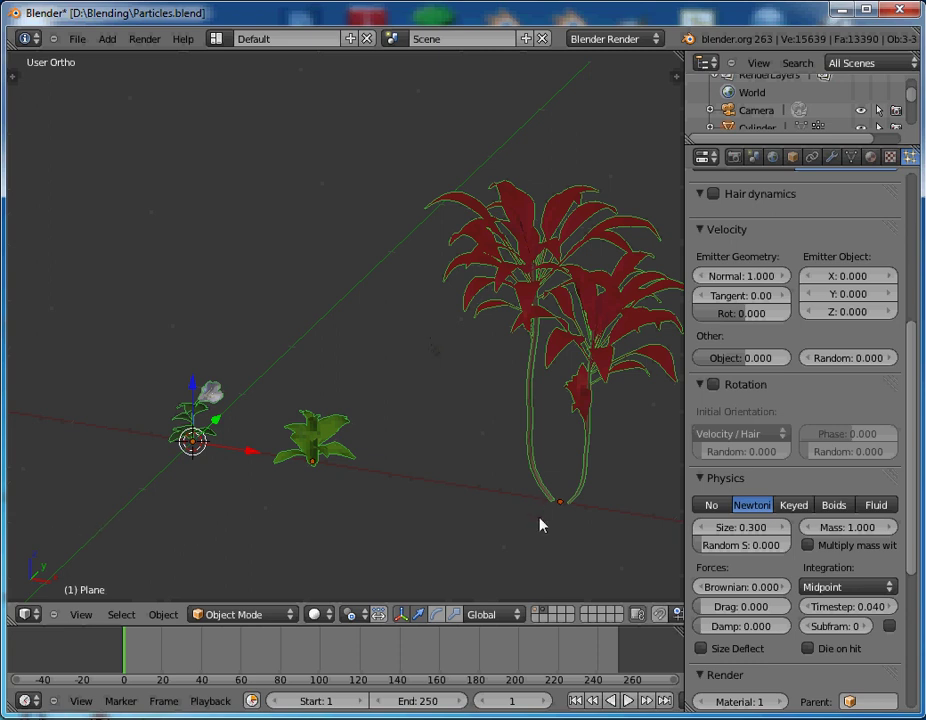
left_click(531, 609)
scroll(455, 438, "down", 6)
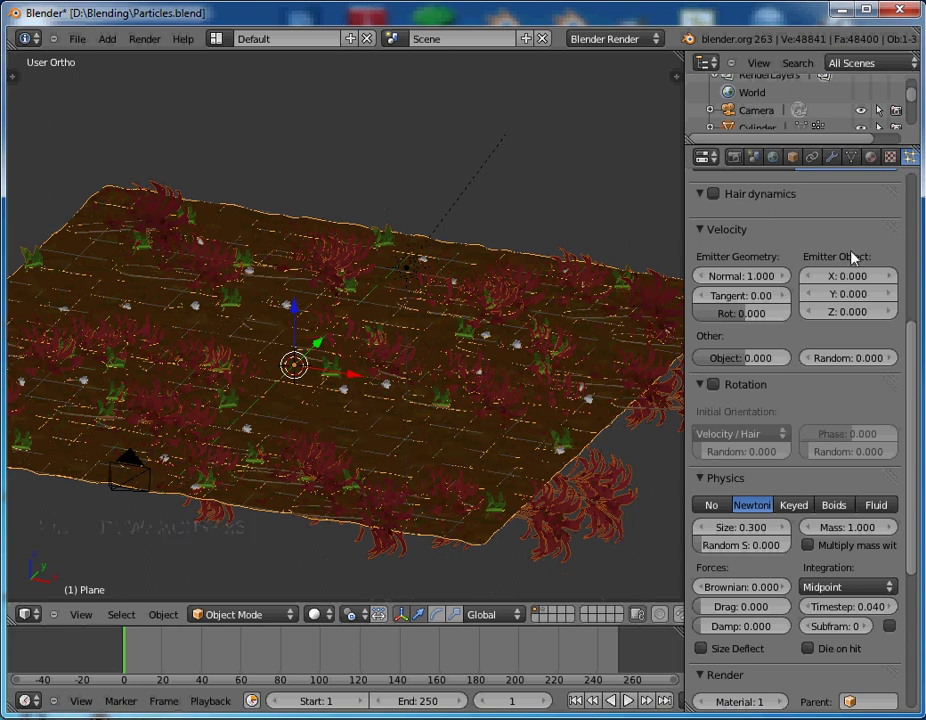
left_click_drag(909, 265, 907, 155)
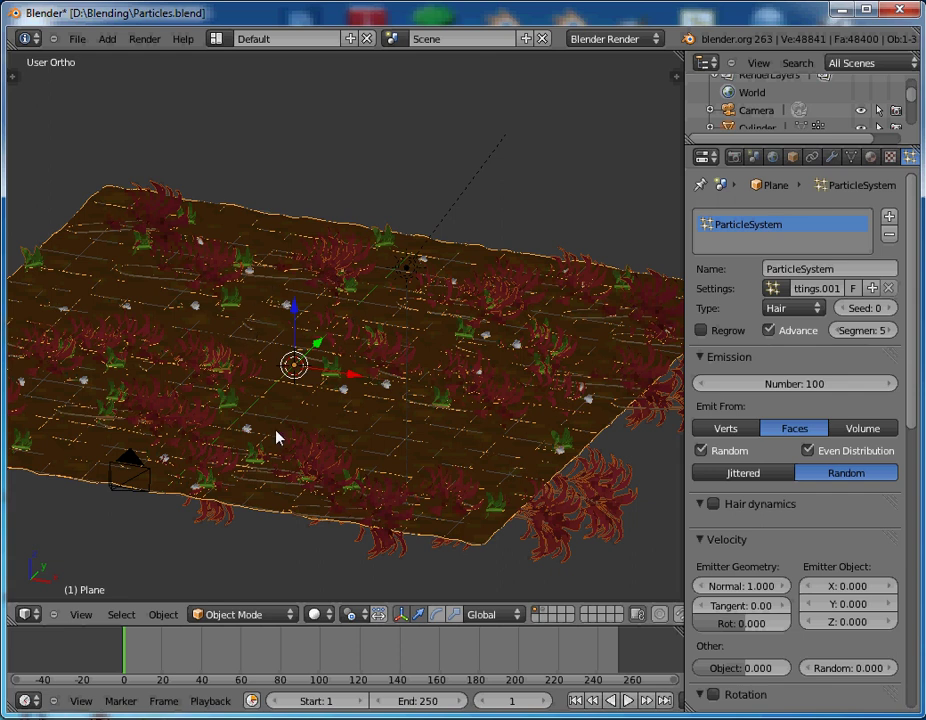
Step: Compare the source-plant layer with the plant field, then view the field in Front Ortho
scroll(278, 437, "up", 6)
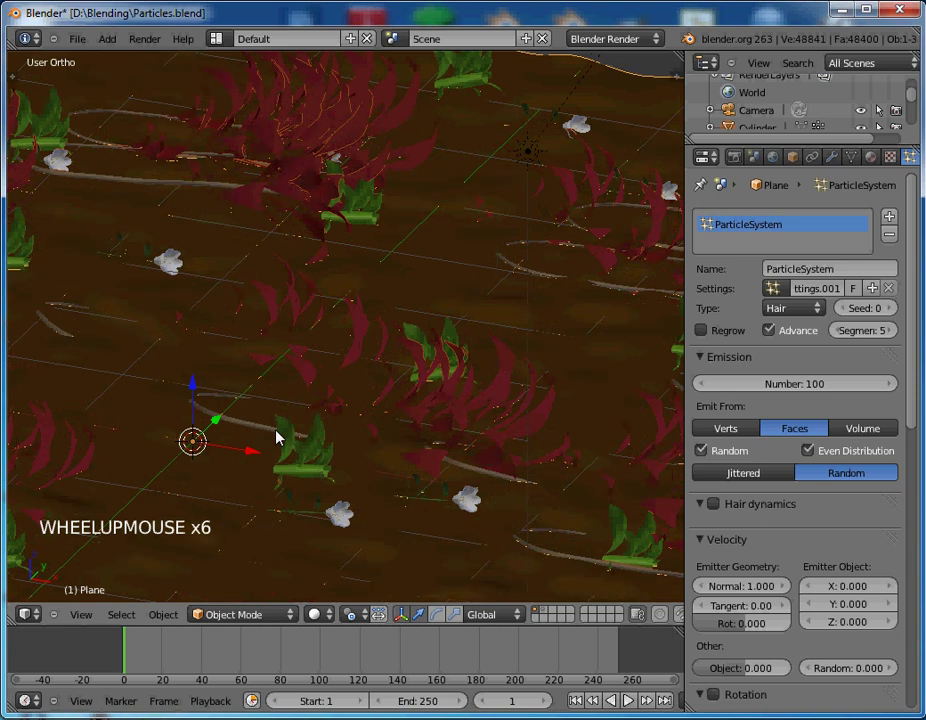
scroll(278, 437, "down", 4)
scroll(278, 437, "up", 3)
scroll(278, 437, "down", 3)
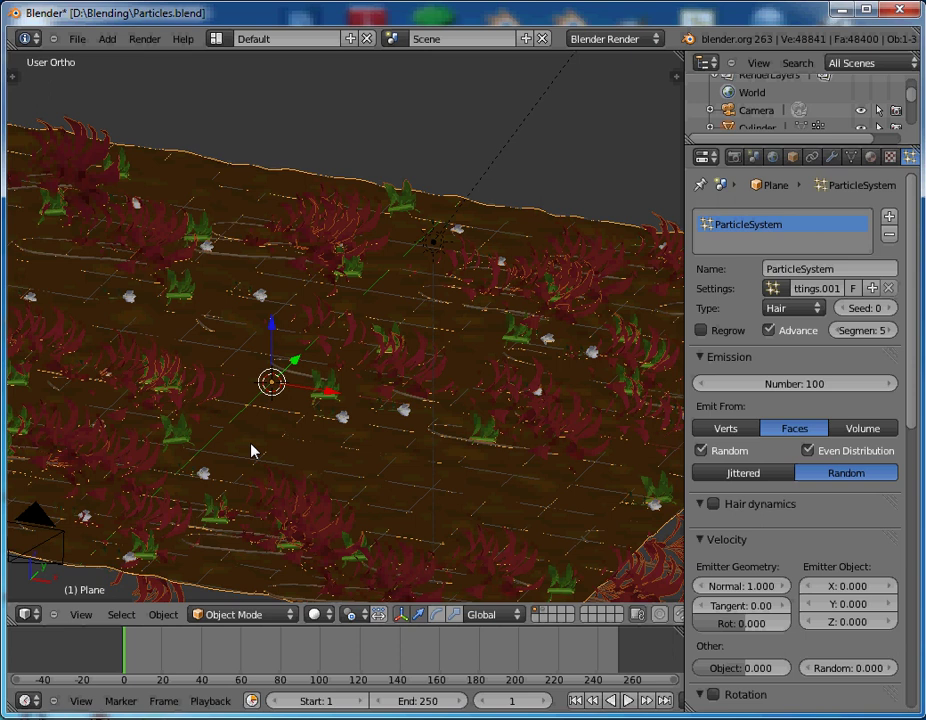
left_click(535, 609)
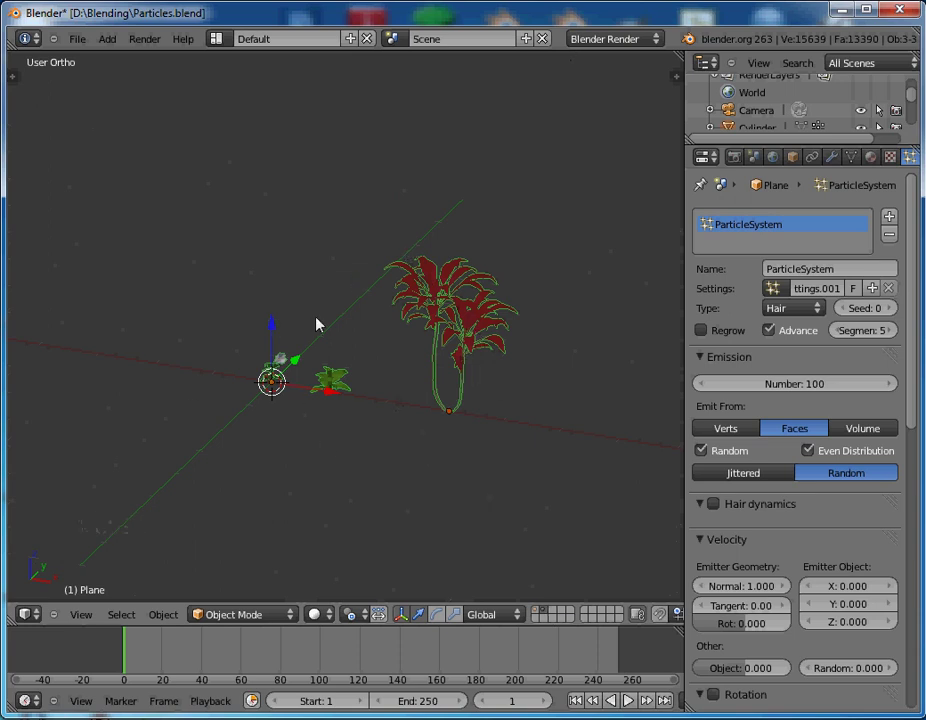
left_click(535, 612)
scroll(254, 322, "down", 2)
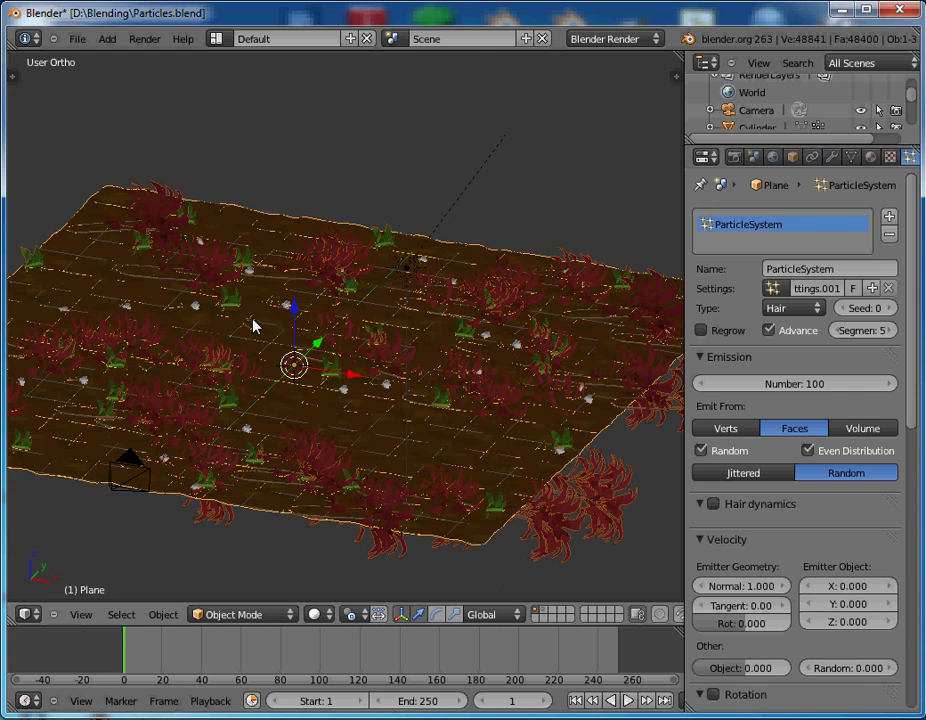
key("KP_1")
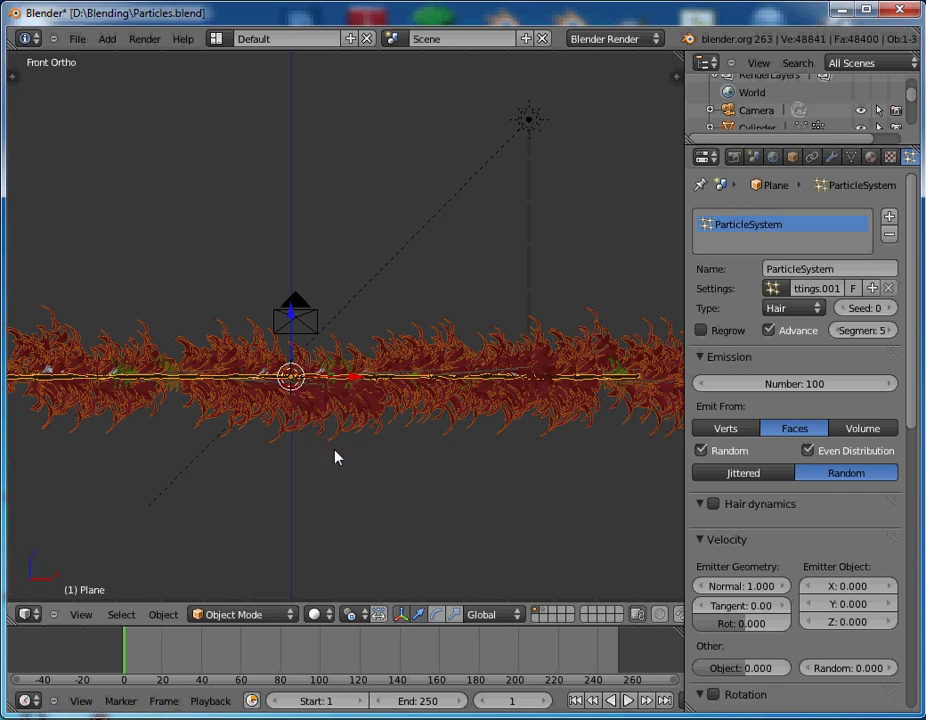
middle_click_drag(336, 455, 224, 519)
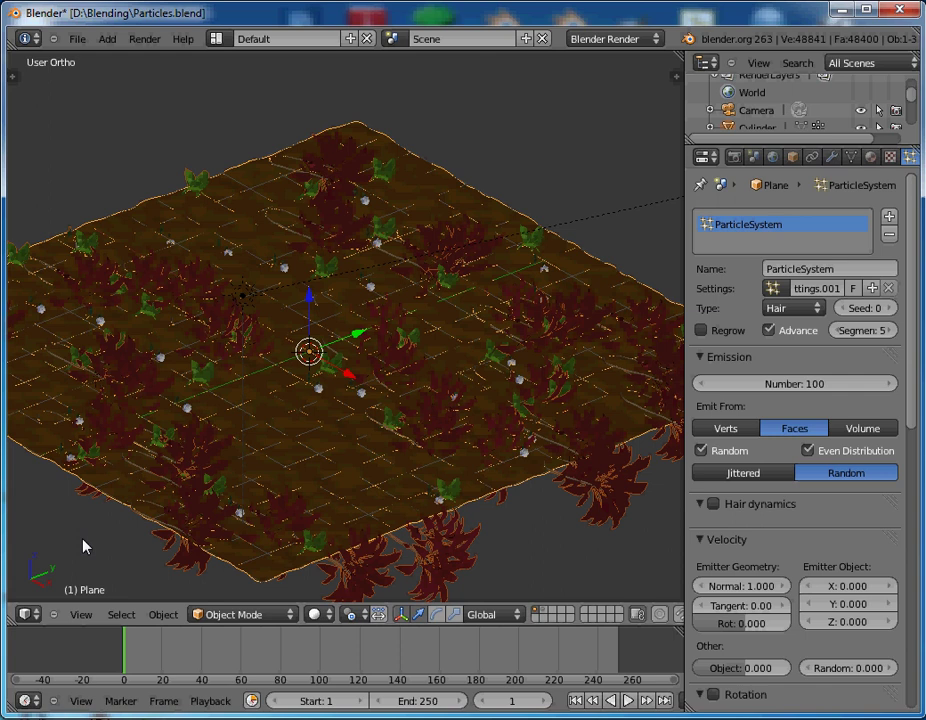
key("KP_1")
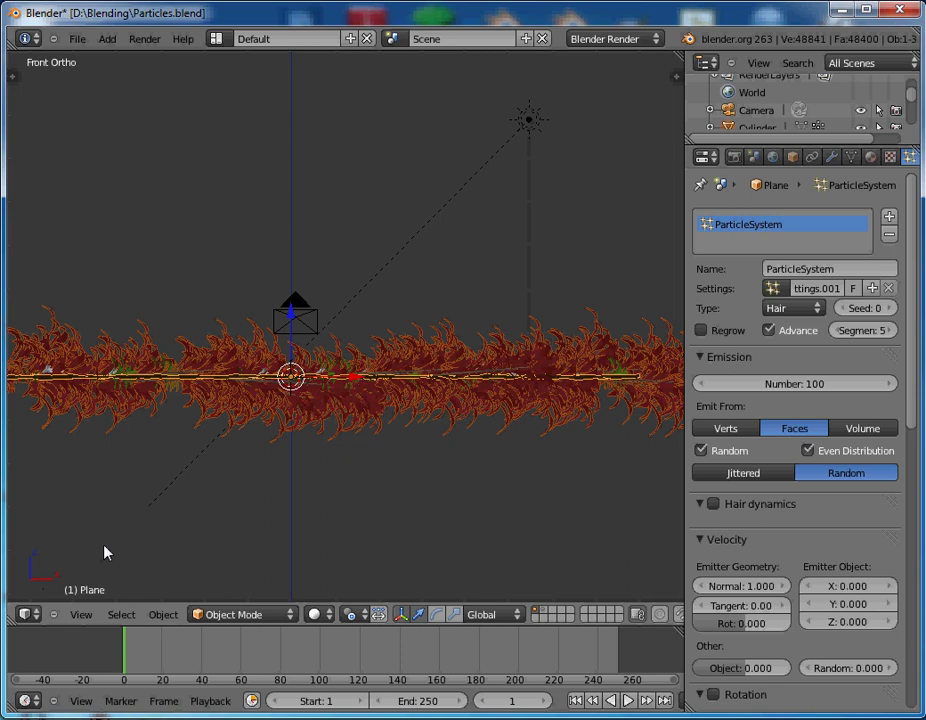
middle_click_drag(149, 541, 36, 585)
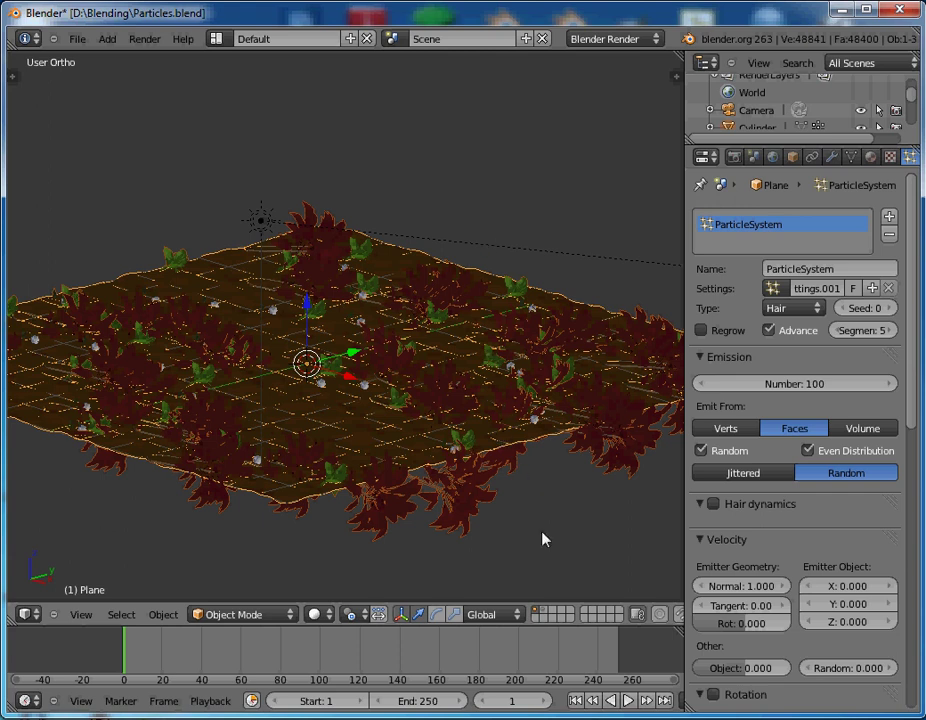
Step: Show the layer holding the plant objects and orbit around them
left_click(543, 618)
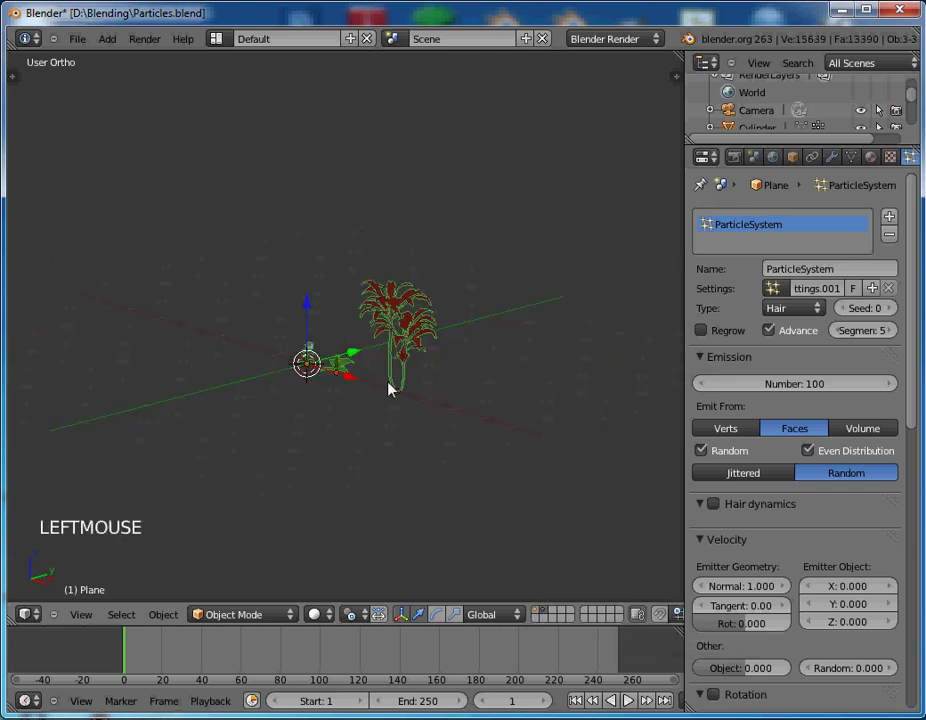
scroll(393, 340, "up", 4)
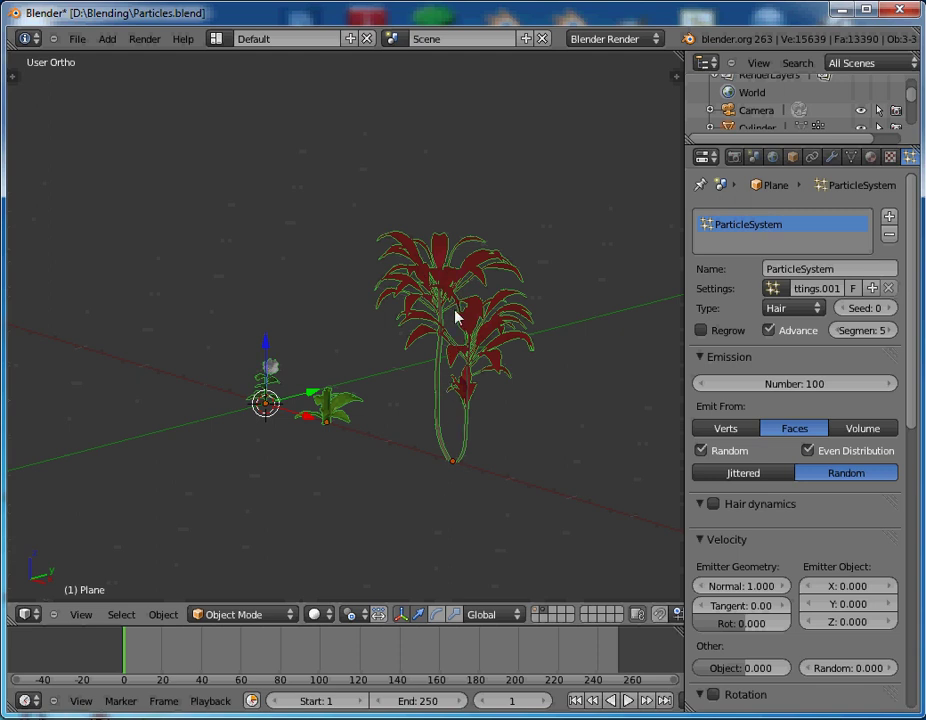
middle_click_drag(558, 372, 525, 331)
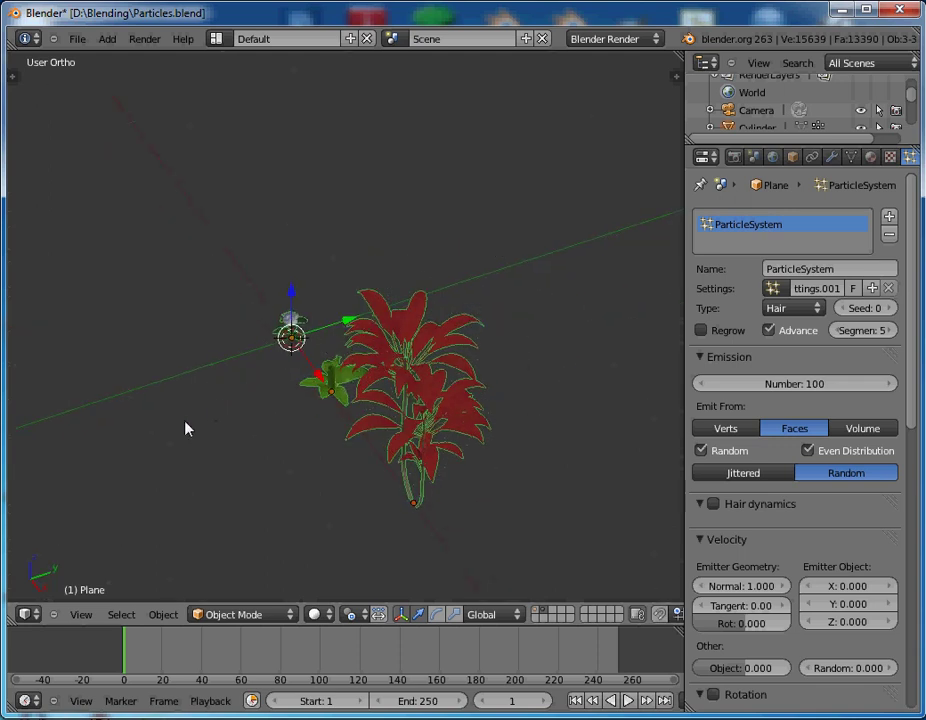
middle_click_drag(185, 428, 229, 430)
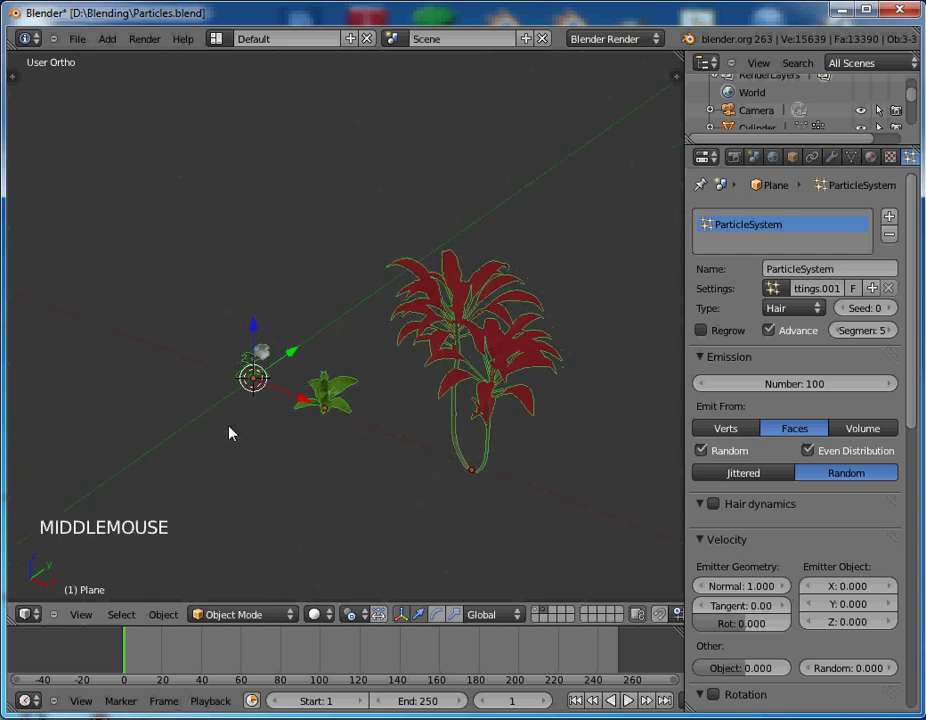
Step: Rotate the tall red-leaved Cylinder plant -90° around X
right_click(457, 318)
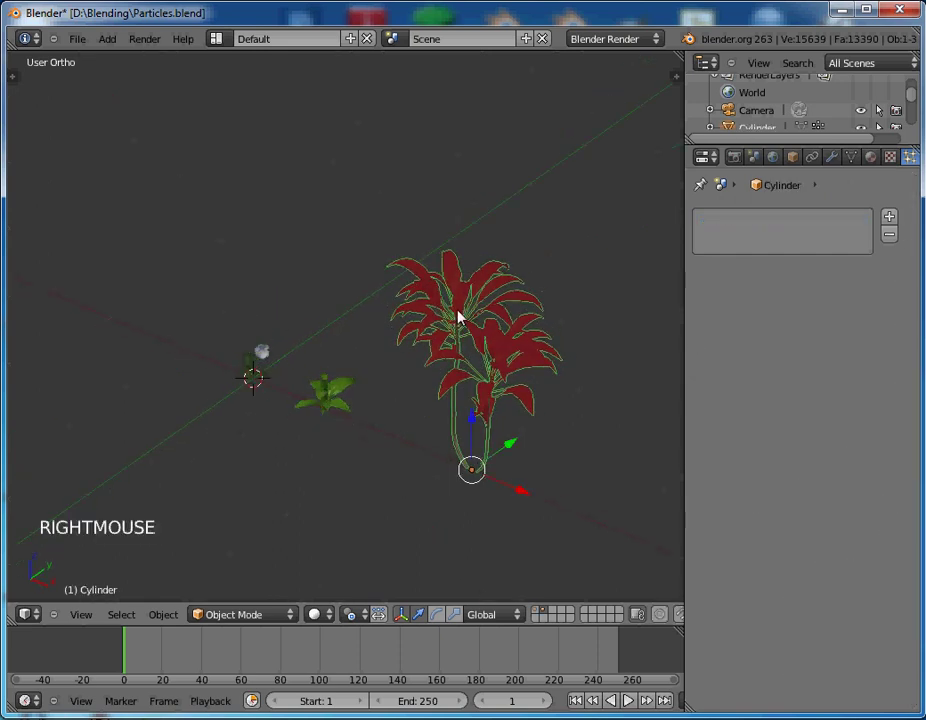
key("r")
type("x")
type("-90")
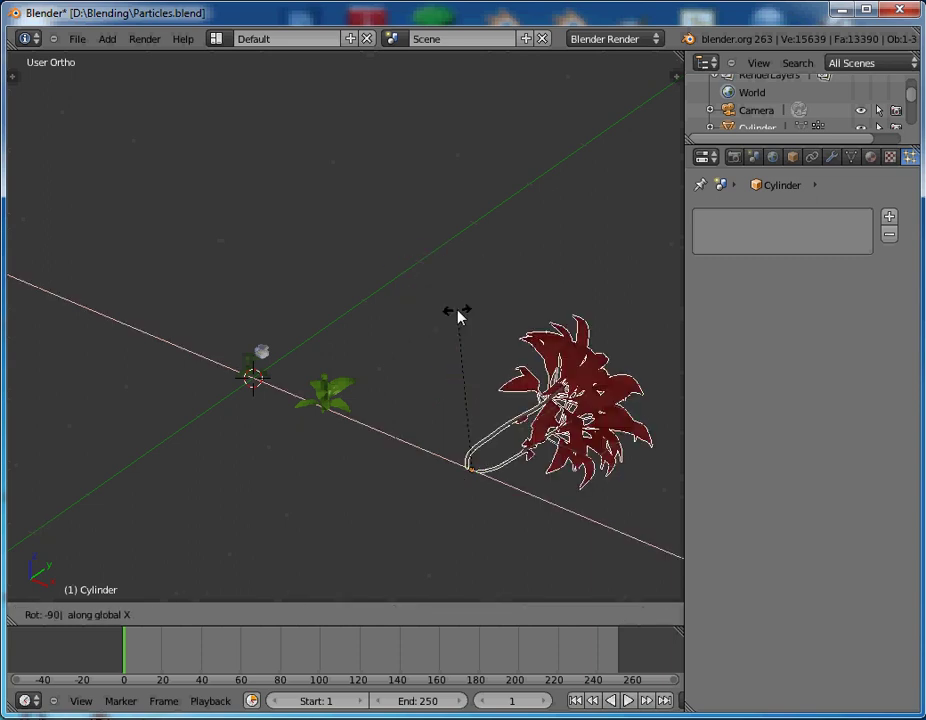
key("Return")
middle_click_drag(612, 438, 490, 487)
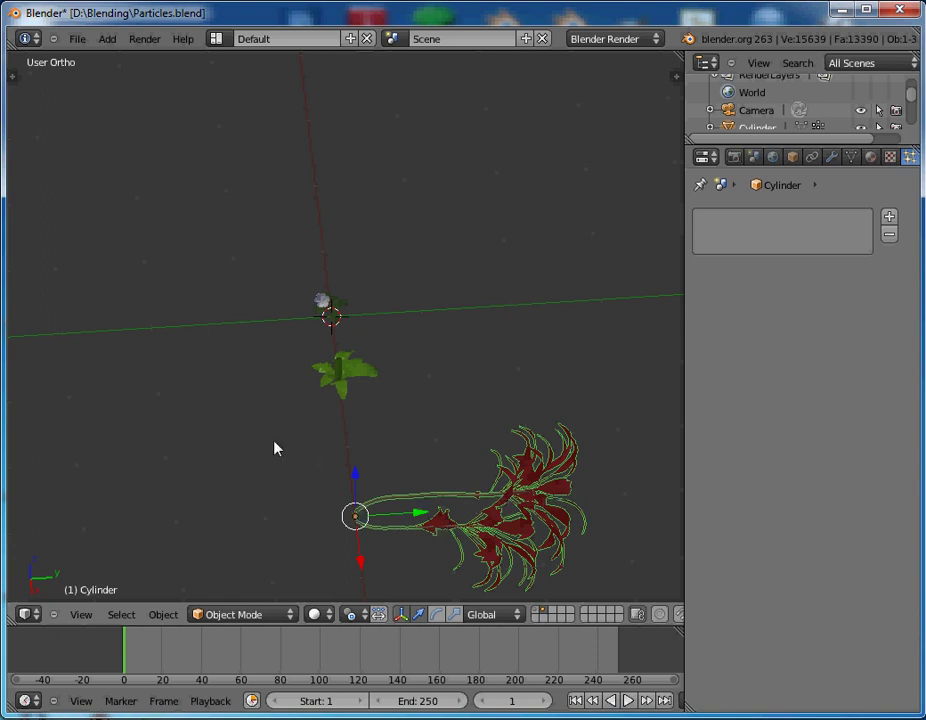
scroll(459, 517, "down", 4)
left_click(537, 614)
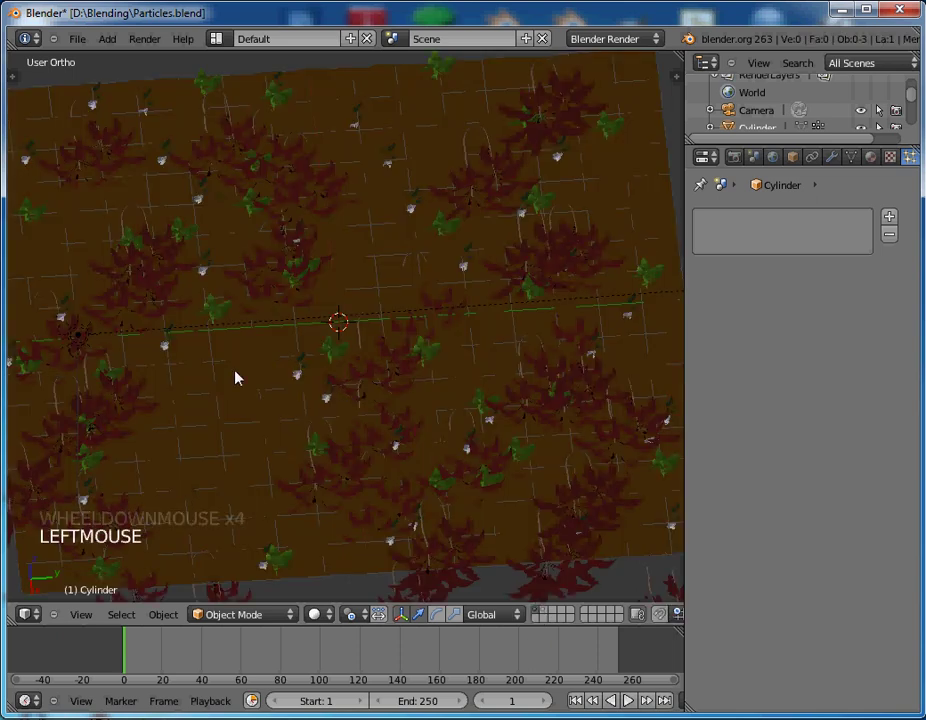
middle_click_drag(205, 407, 308, 340)
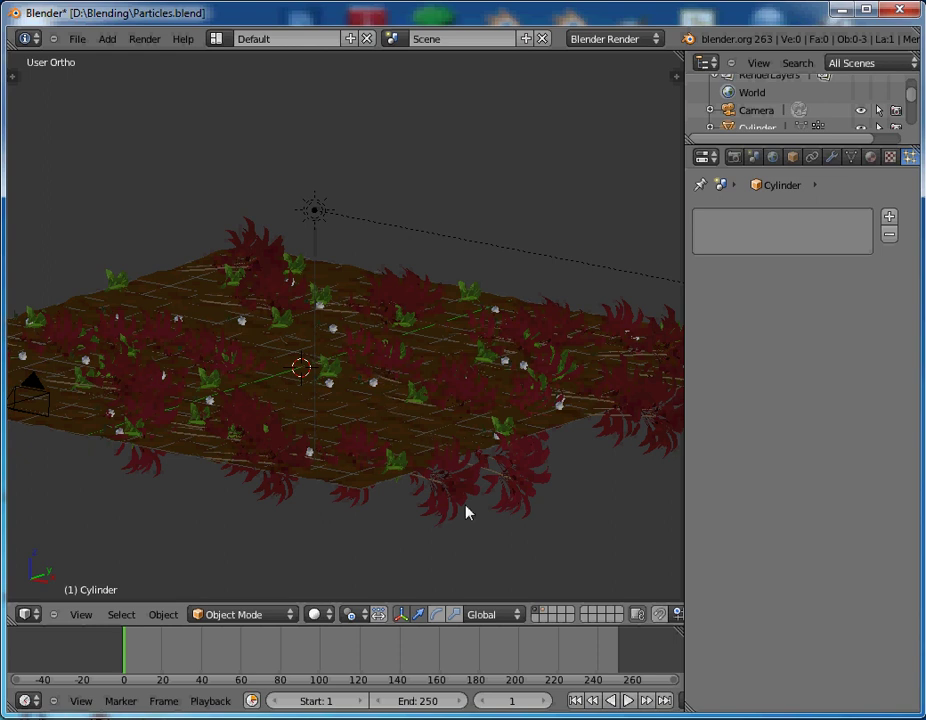
left_click(543, 614)
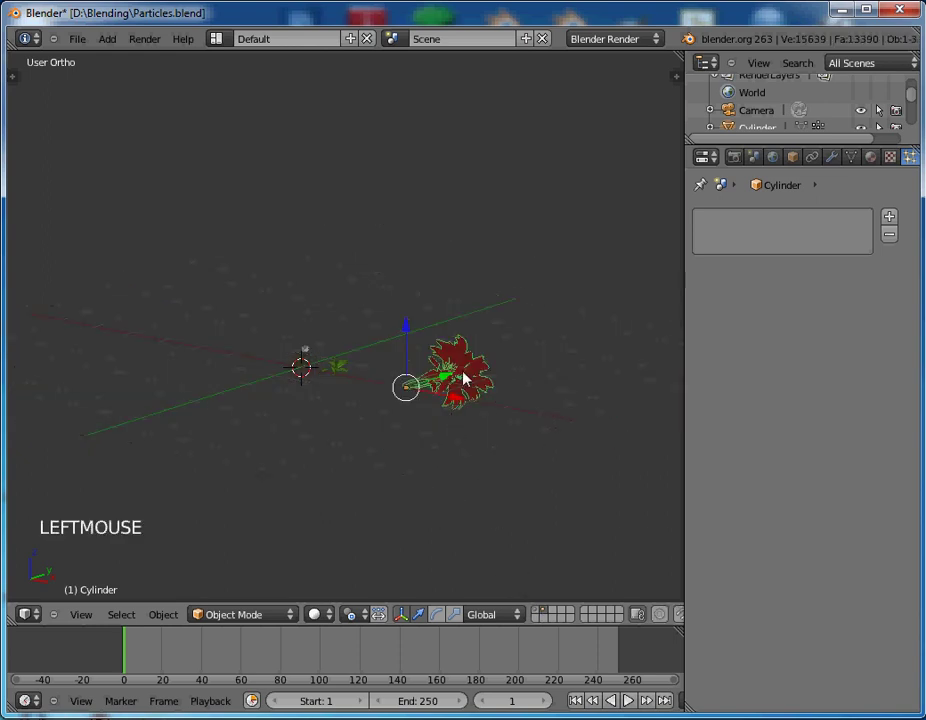
key("ctrl+a")
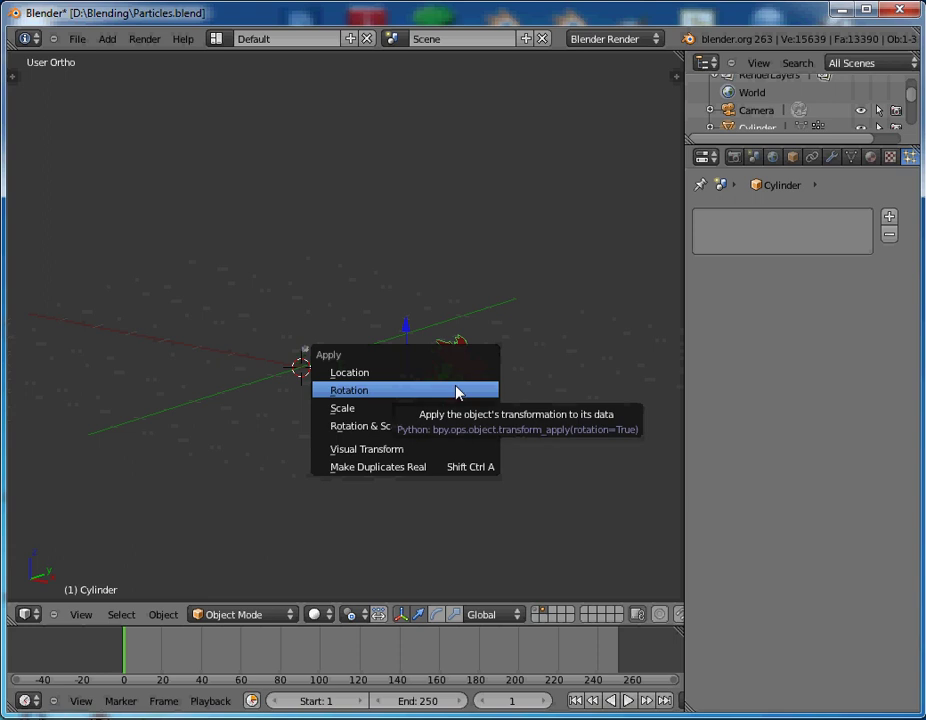
left_click(456, 390)
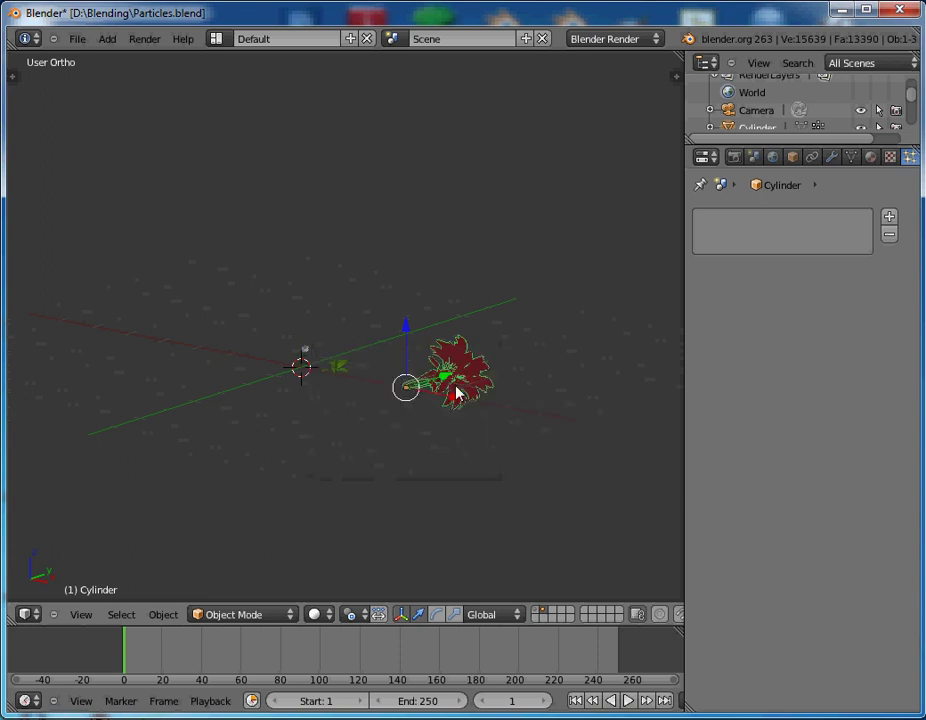
left_click(537, 616)
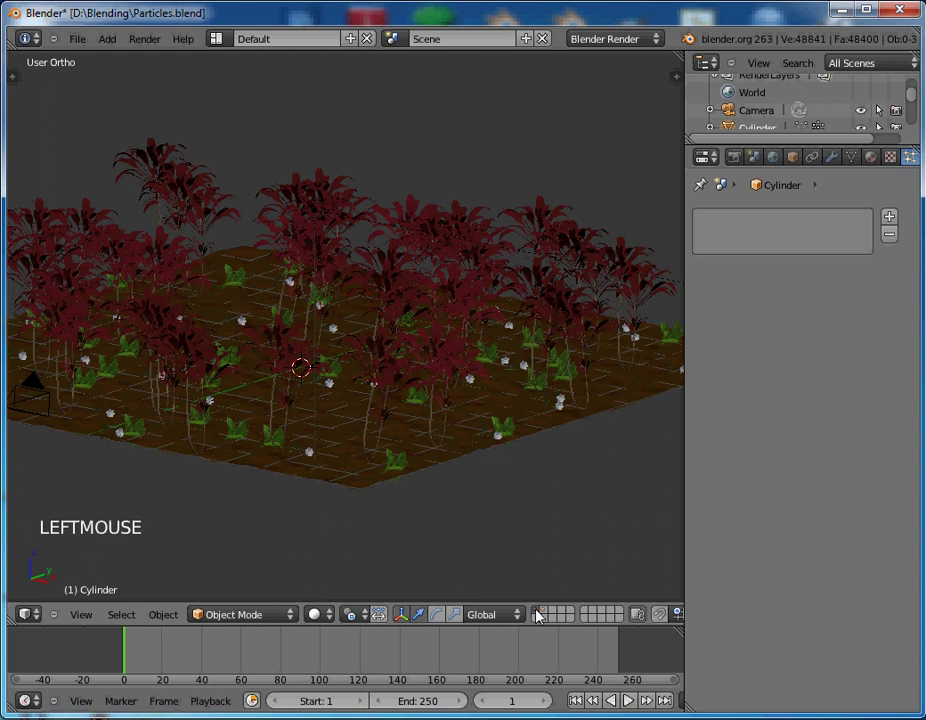
left_click(545, 617)
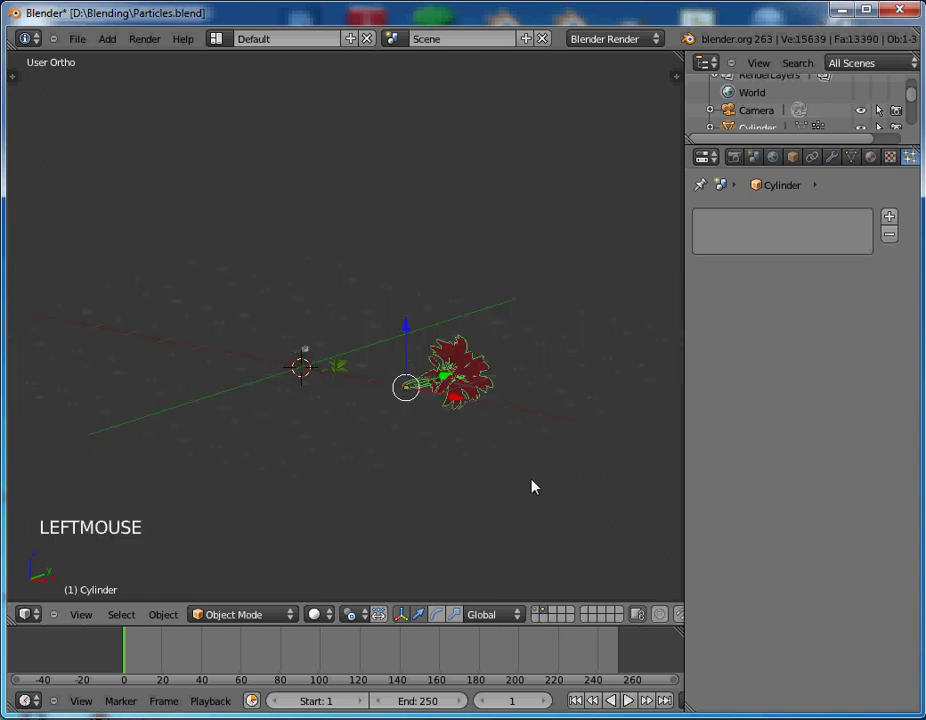
Step: Rotate the small green plant -90° around X and apply its rotation
right_click(350, 374)
middle_click_drag(364, 372, 380, 413)
scroll(380, 413, "up", 5)
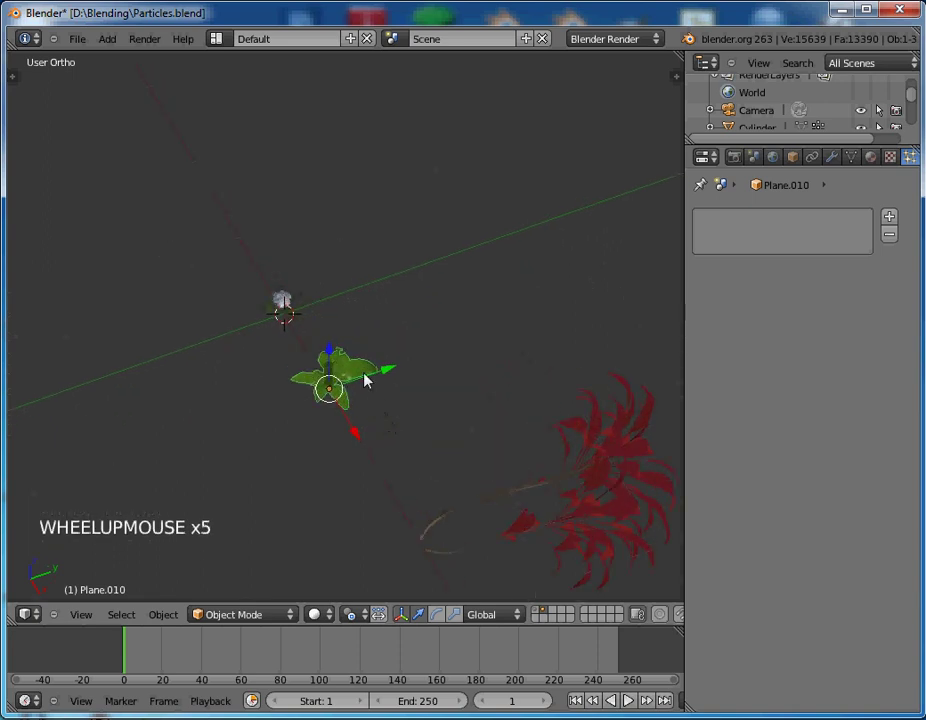
key("r")
type("x")
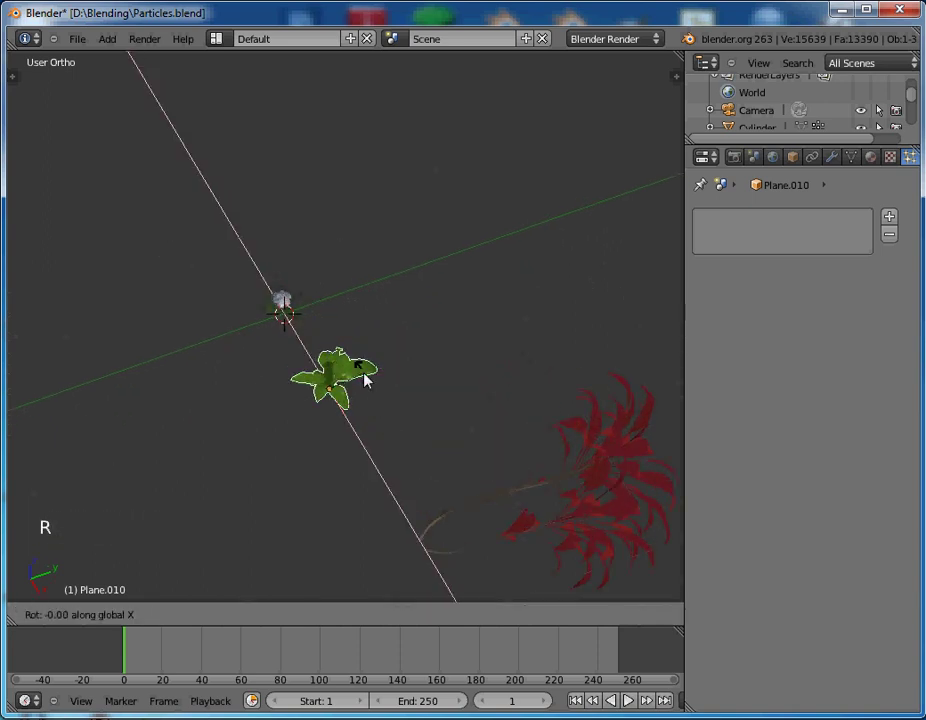
type("-90")
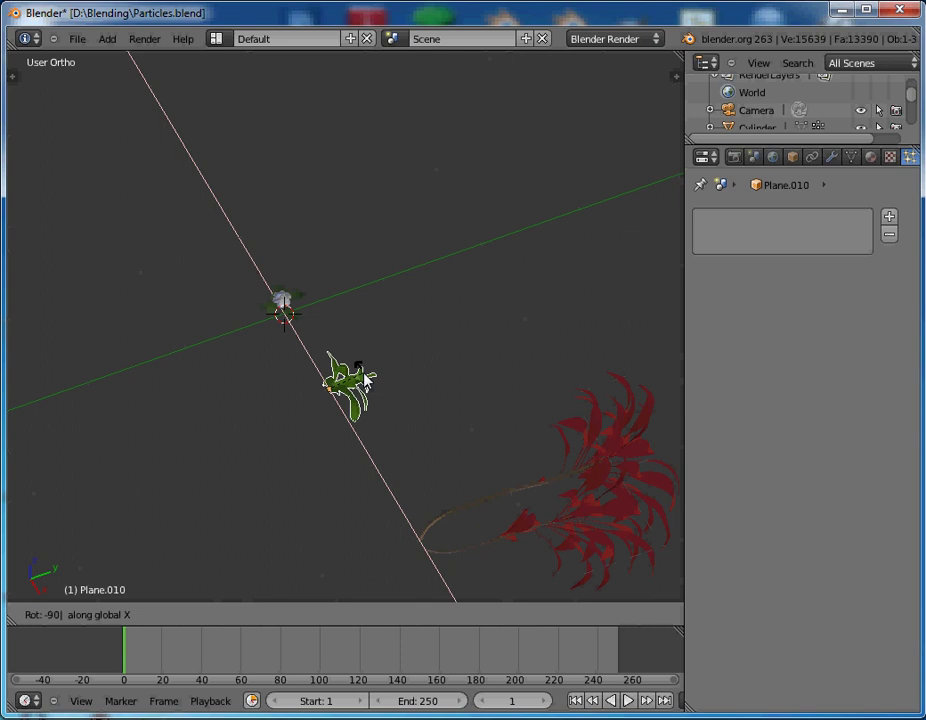
key("Return")
key("ctrl+a")
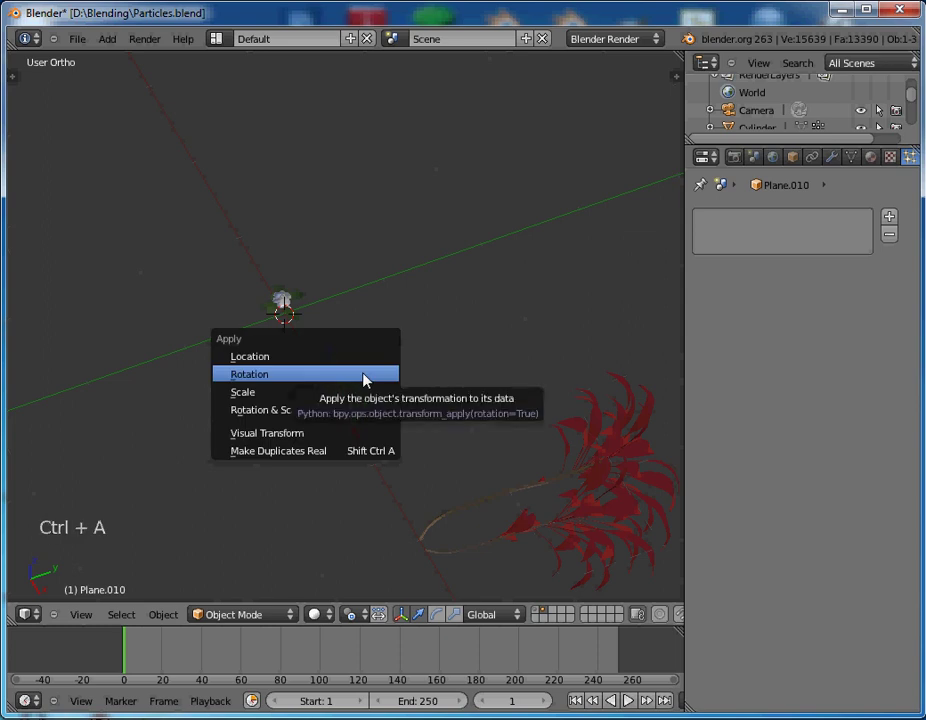
left_click(364, 375)
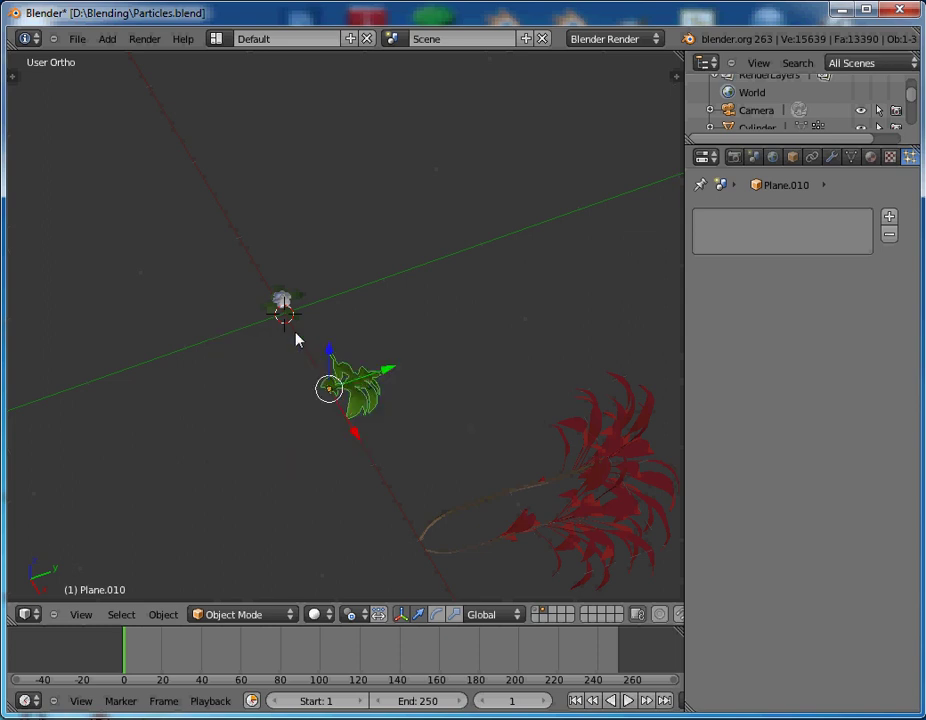
Step: Rotate the white flower 270° around X, apply its rotation, and show the plant field layer
right_click(283, 301)
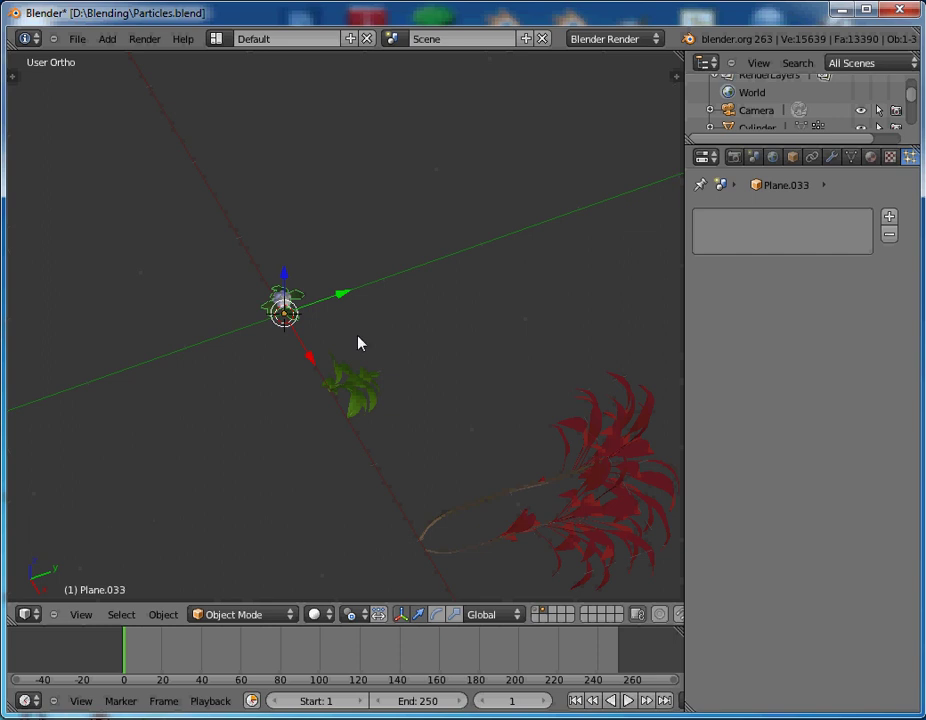
key("r")
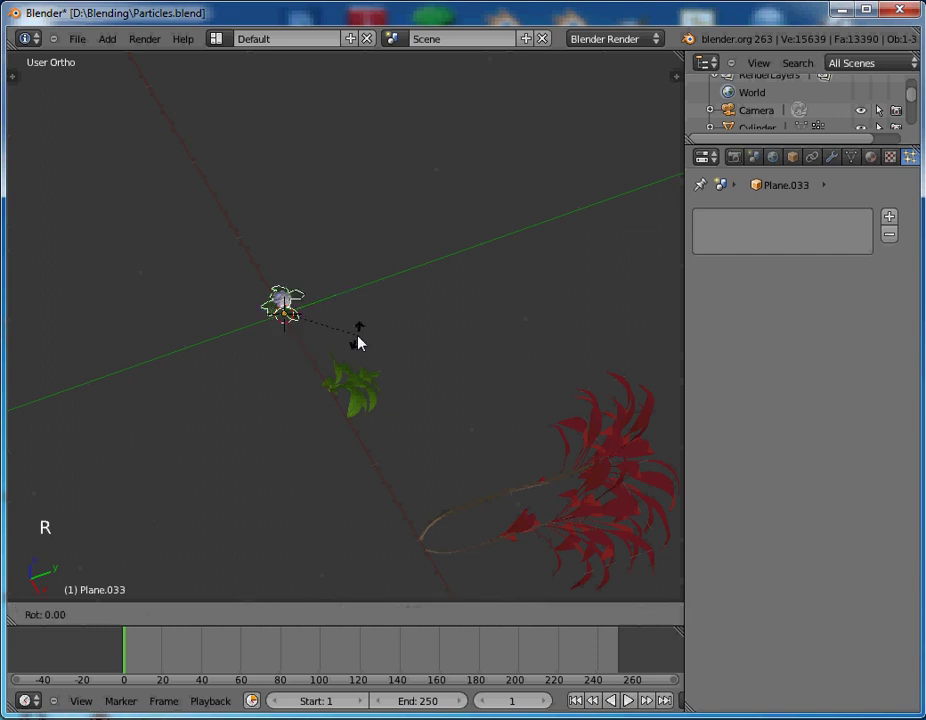
type("x")
type("270")
key("Return")
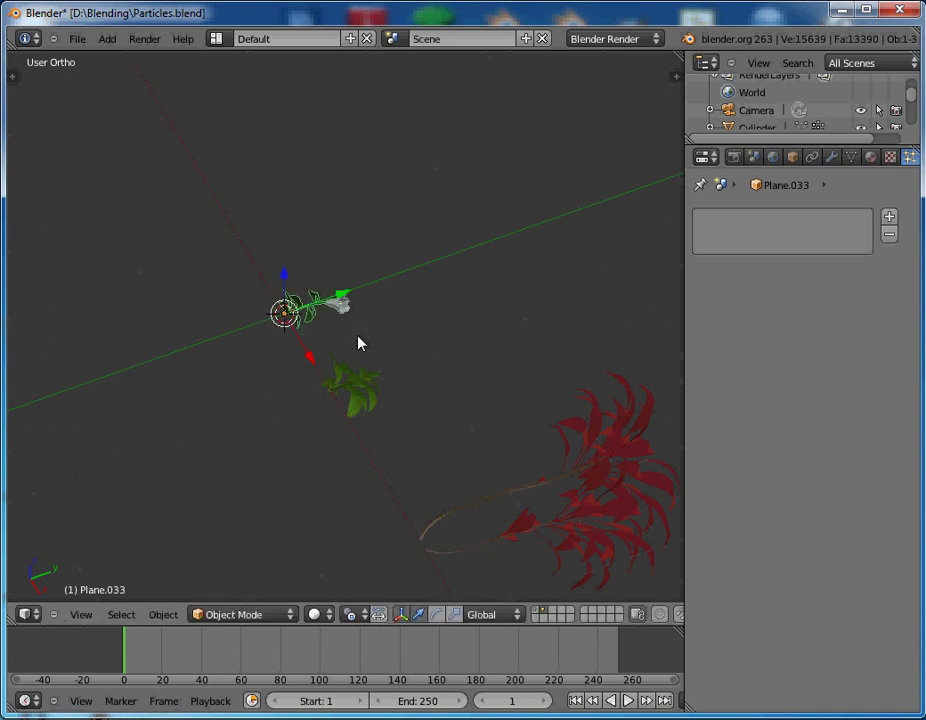
key("ctrl+a")
left_click(360, 338)
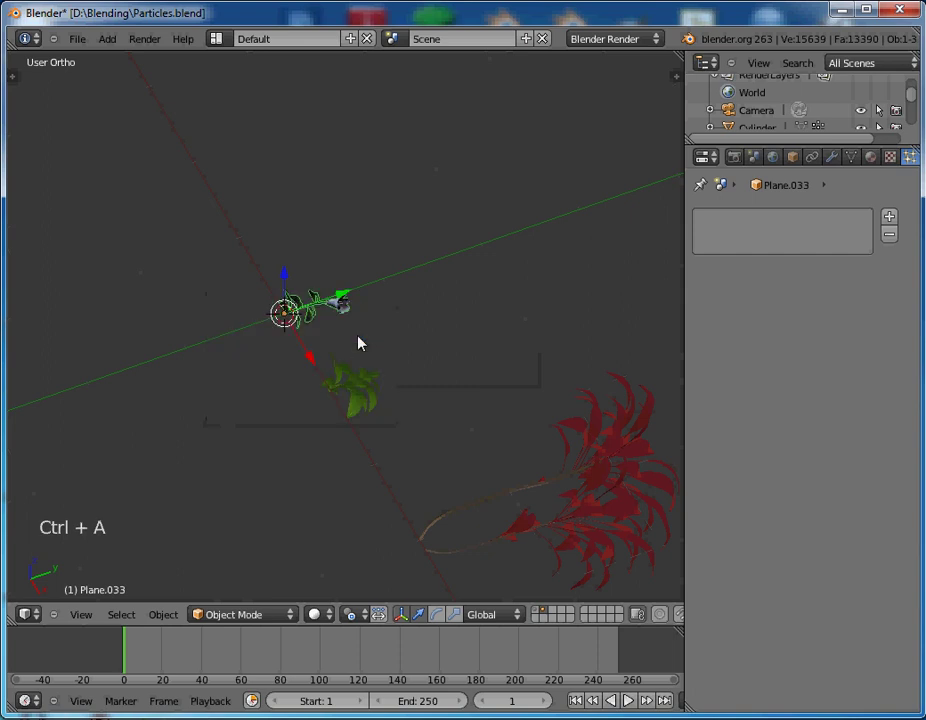
left_click(537, 613)
left_click(537, 613)
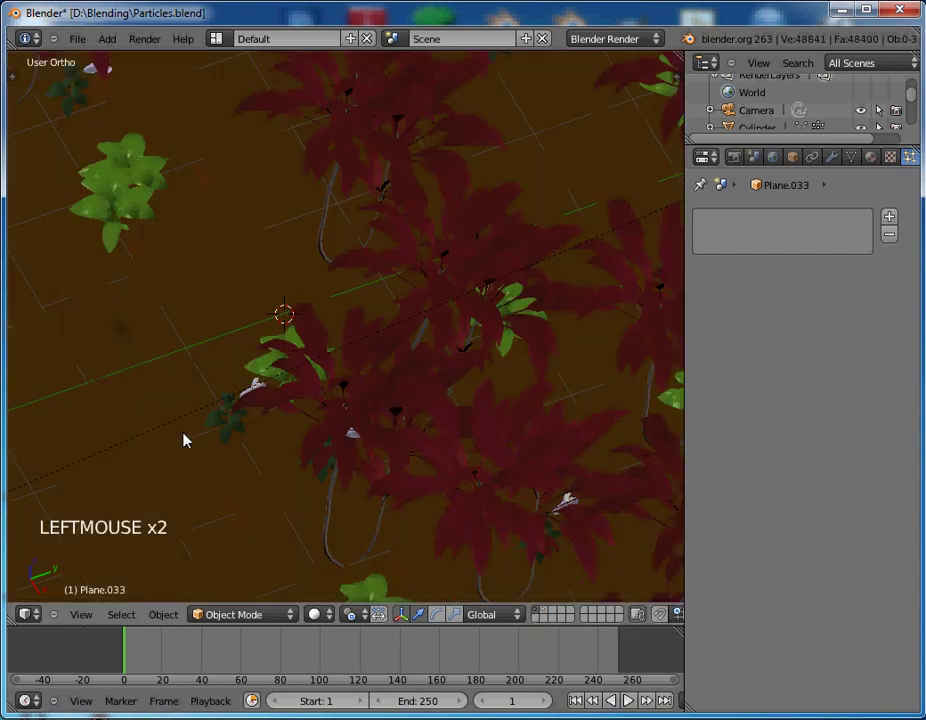
Step: Select the ground plane, enable particle Rotation and set Initial Orientation to Normal
middle_click_drag(183, 440, 276, 376)
right_click(364, 341)
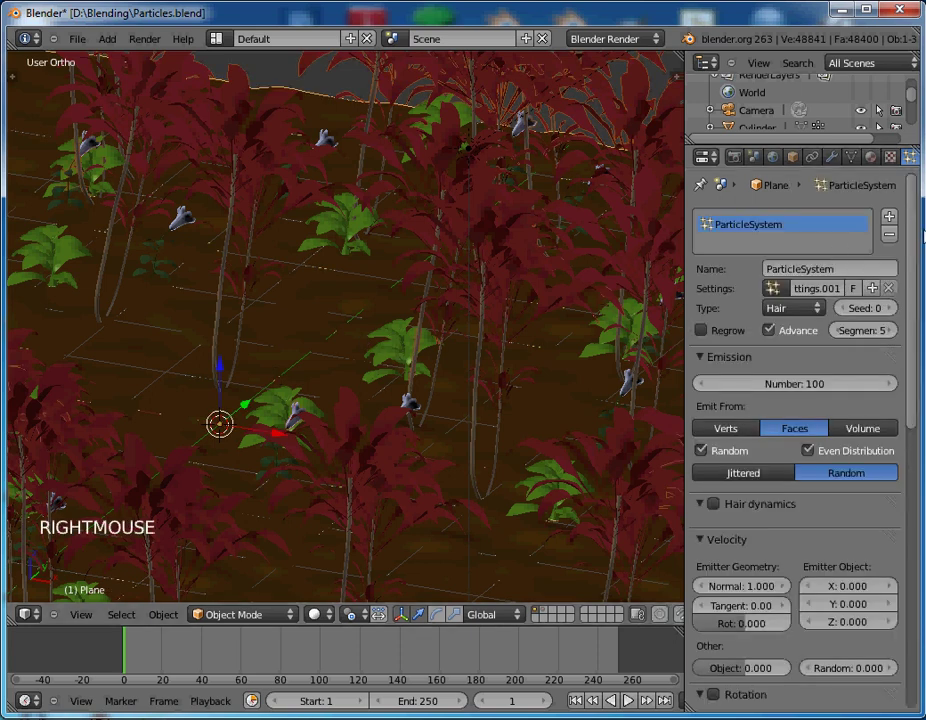
left_click_drag(911, 229, 921, 395)
left_click(714, 287)
left_click(736, 336)
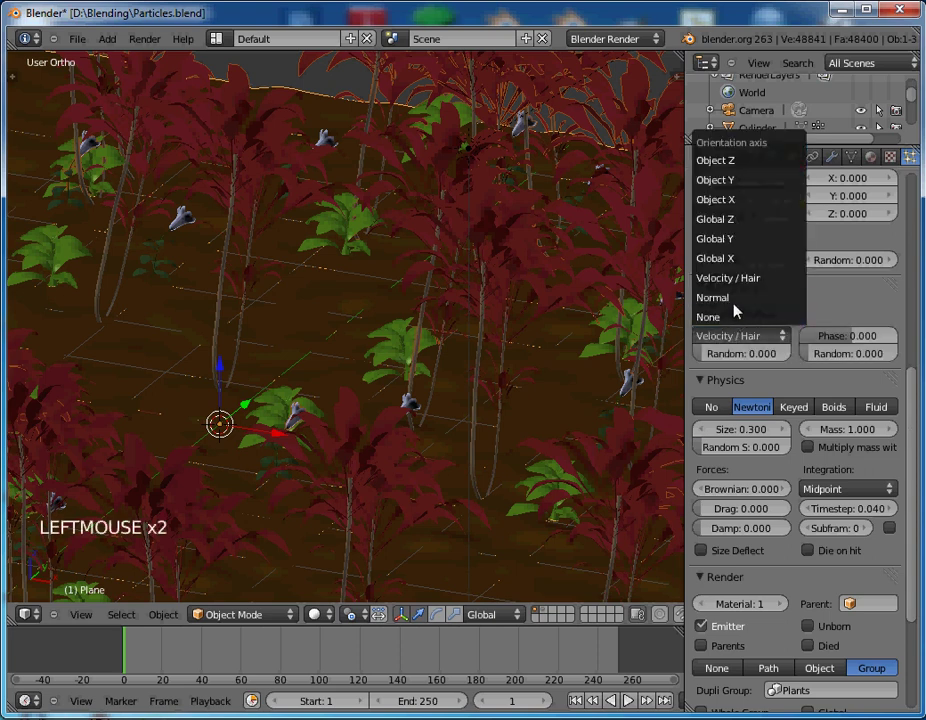
left_click(735, 304)
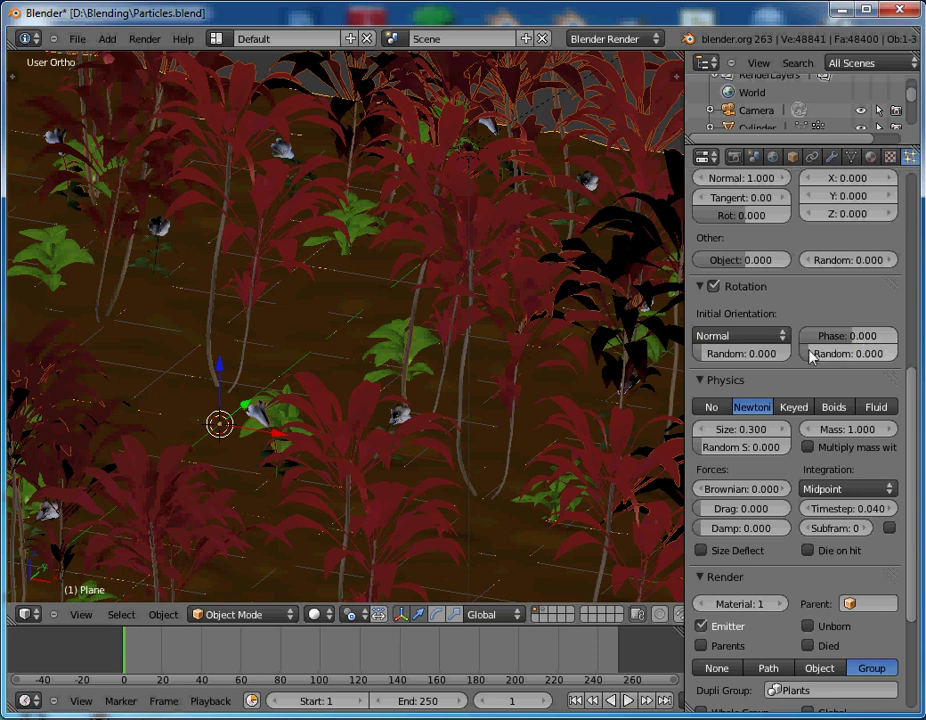
Step: Set orientation Random to 0.100 and Phase Random to 1.000
left_click_drag(836, 364, 885, 360)
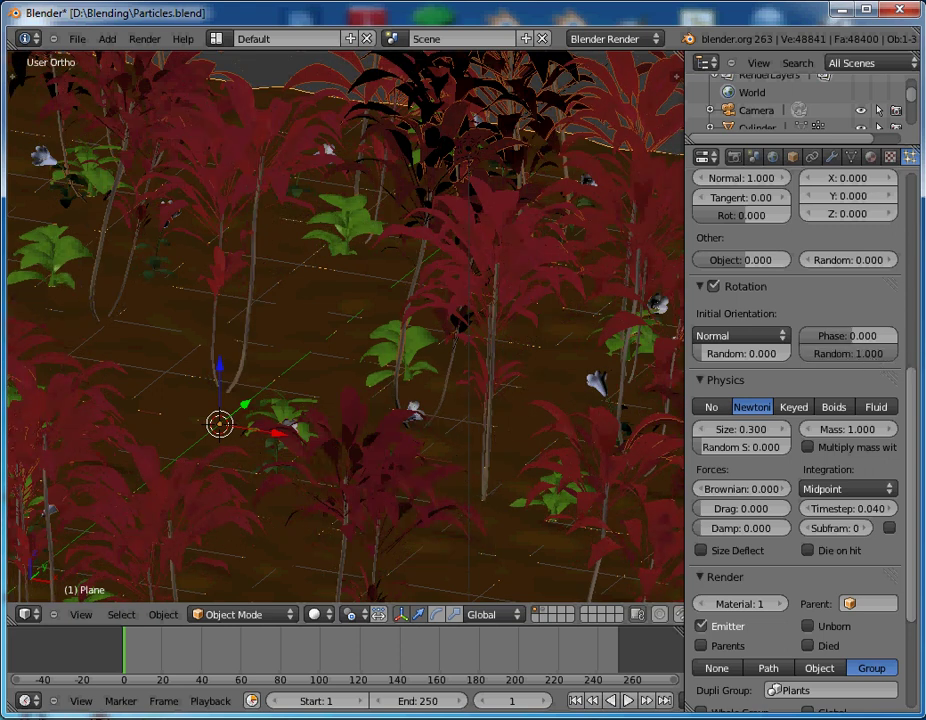
left_click(702, 356)
left_click_drag(702, 356, 715, 358)
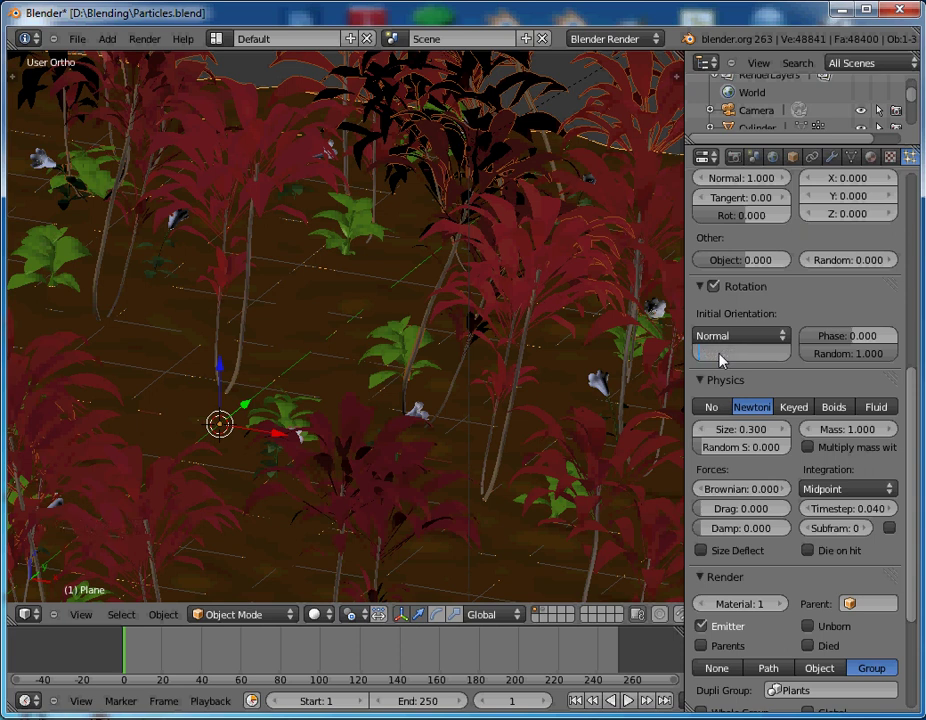
key("Return")
scroll(207, 366, "down", 4)
middle_click_drag(183, 407, 203, 386)
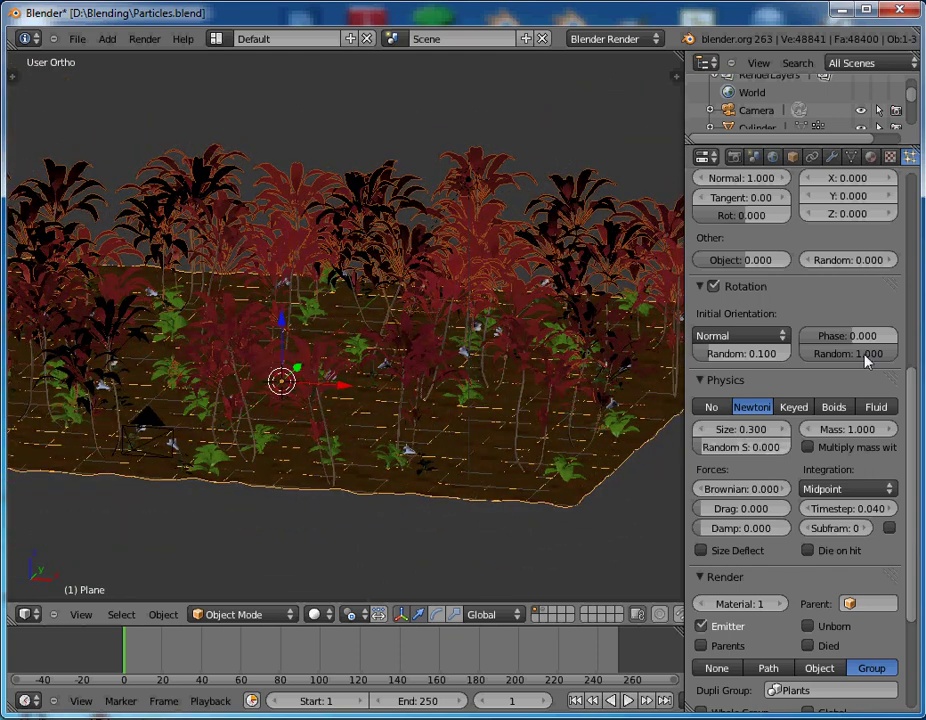
left_click_drag(866, 362, 888, 362)
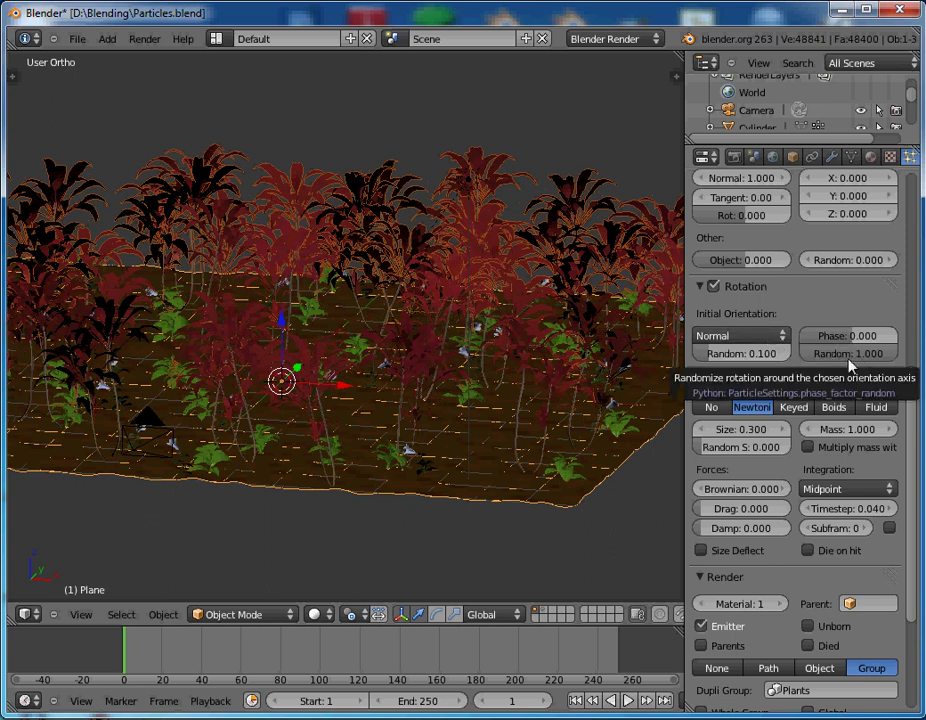
left_click(541, 612)
middle_click_drag(491, 401, 462, 464)
scroll(465, 464, "up", 2)
scroll(468, 464, "down", 1)
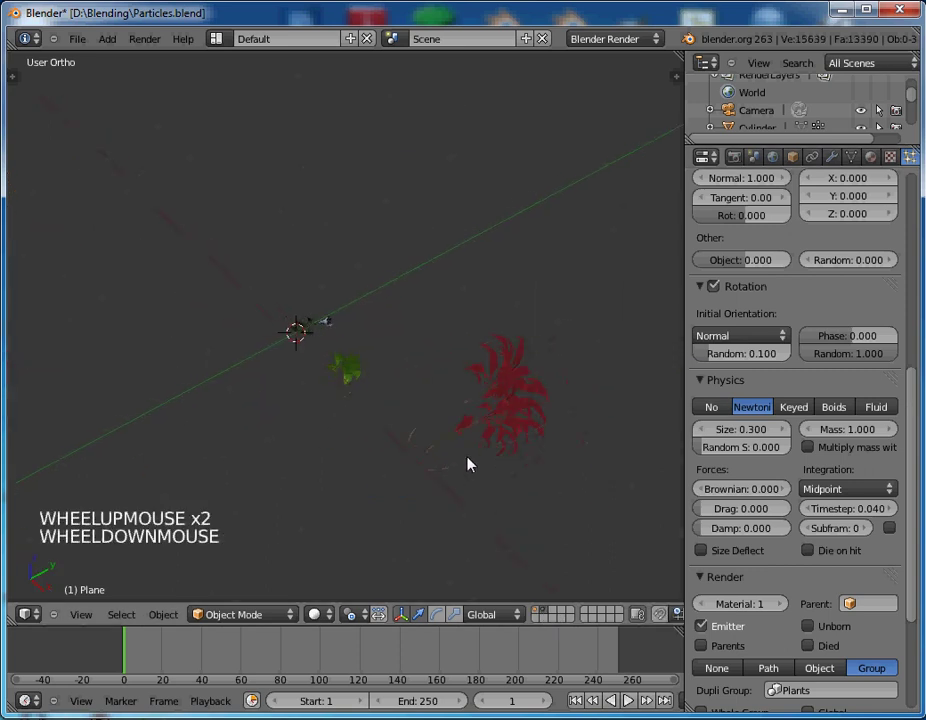
right_click(507, 401)
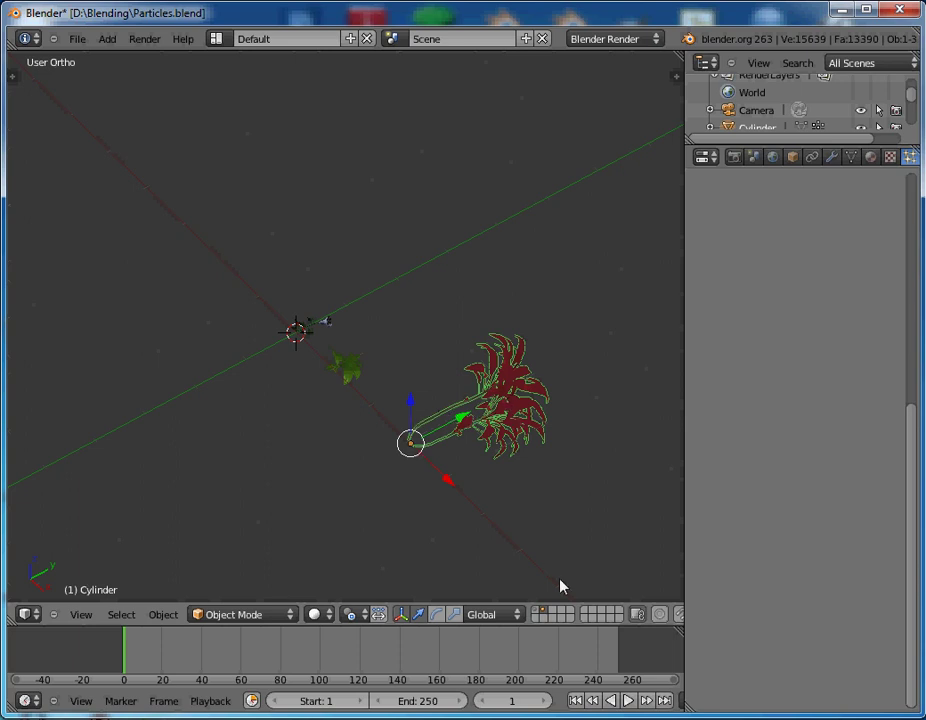
left_click(540, 614)
scroll(352, 389, "down", 3)
middle_click_drag(283, 390, 303, 352)
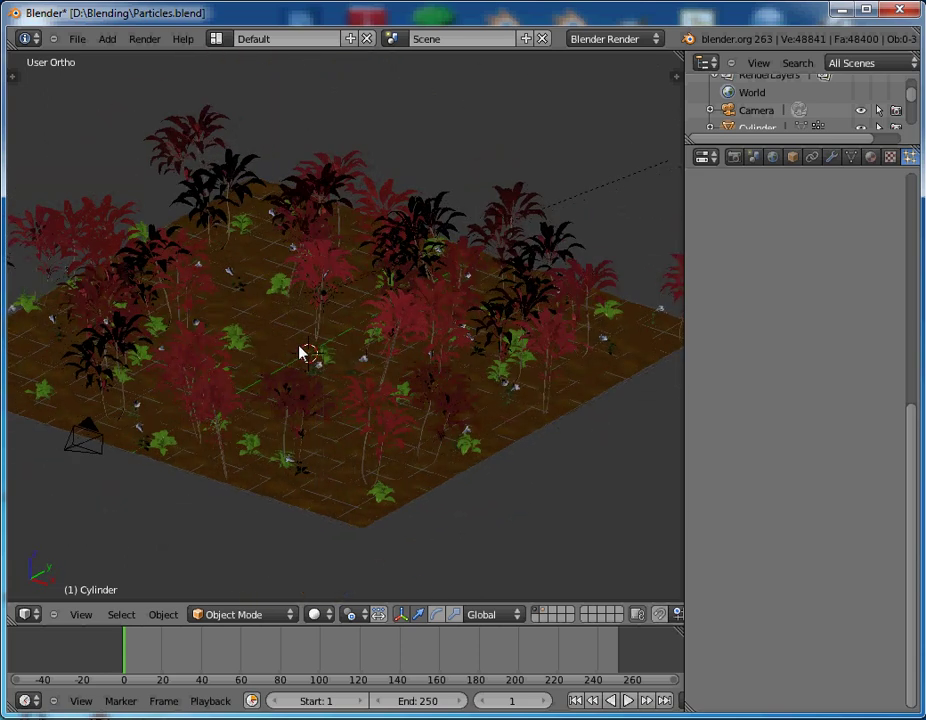